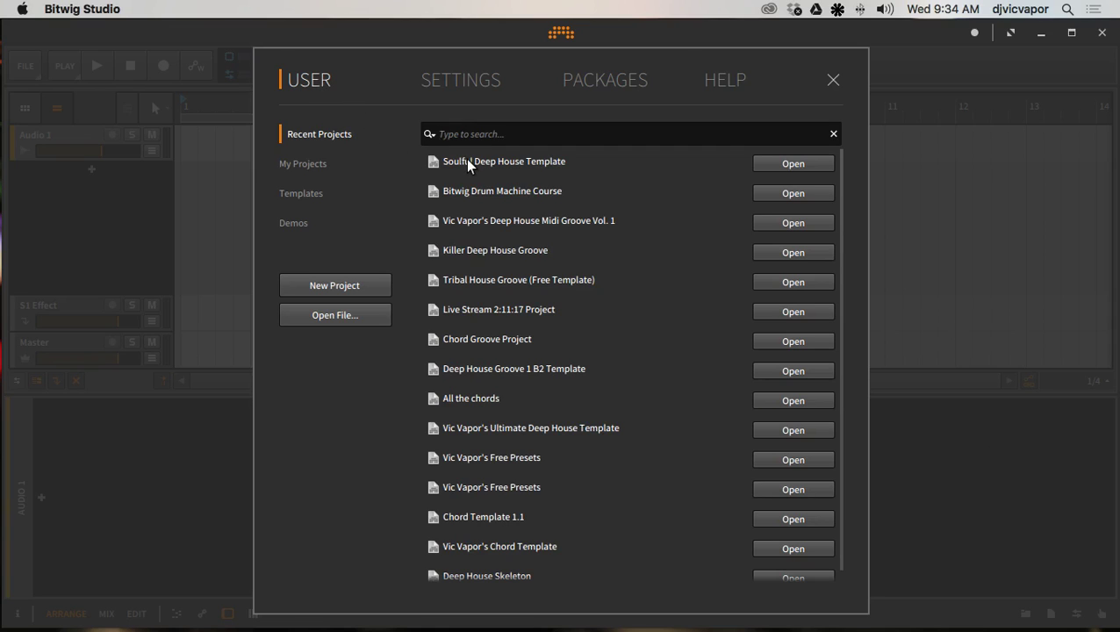
Browse My Projects, Templates and Demos, then return to Recent Projects and scroll through the list.
left_click(320, 165)
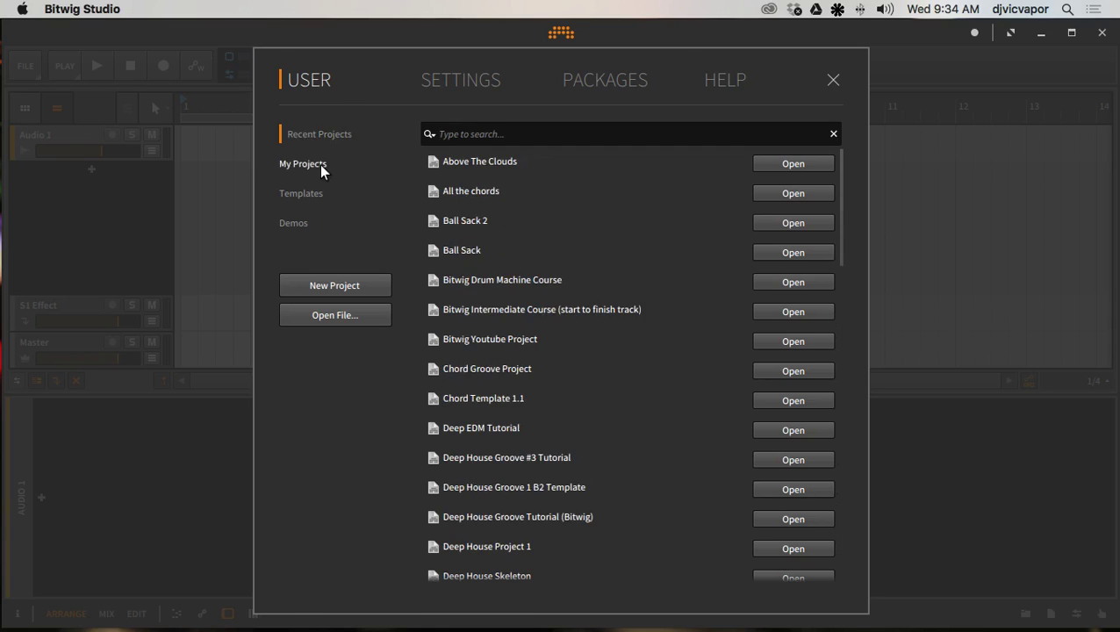
left_click(314, 193)
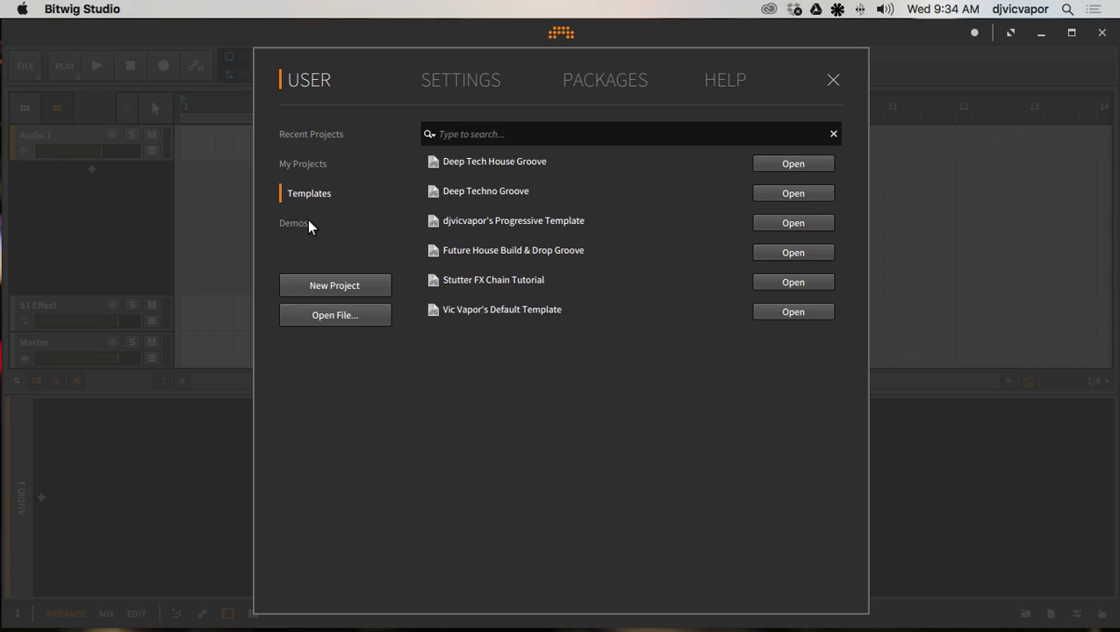
left_click(307, 220)
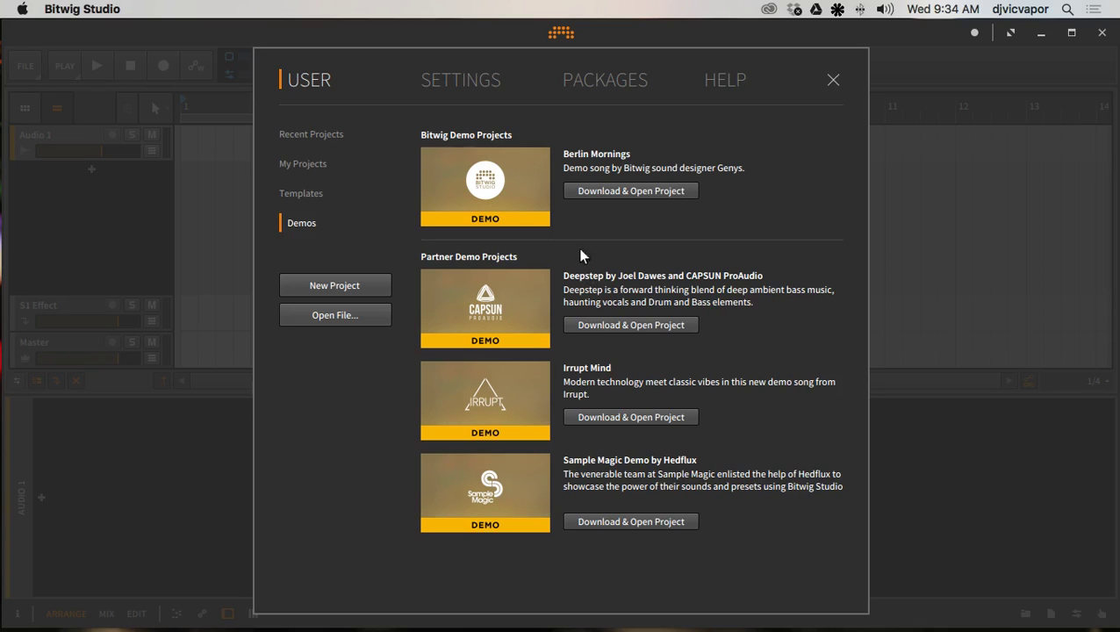
left_click(315, 136)
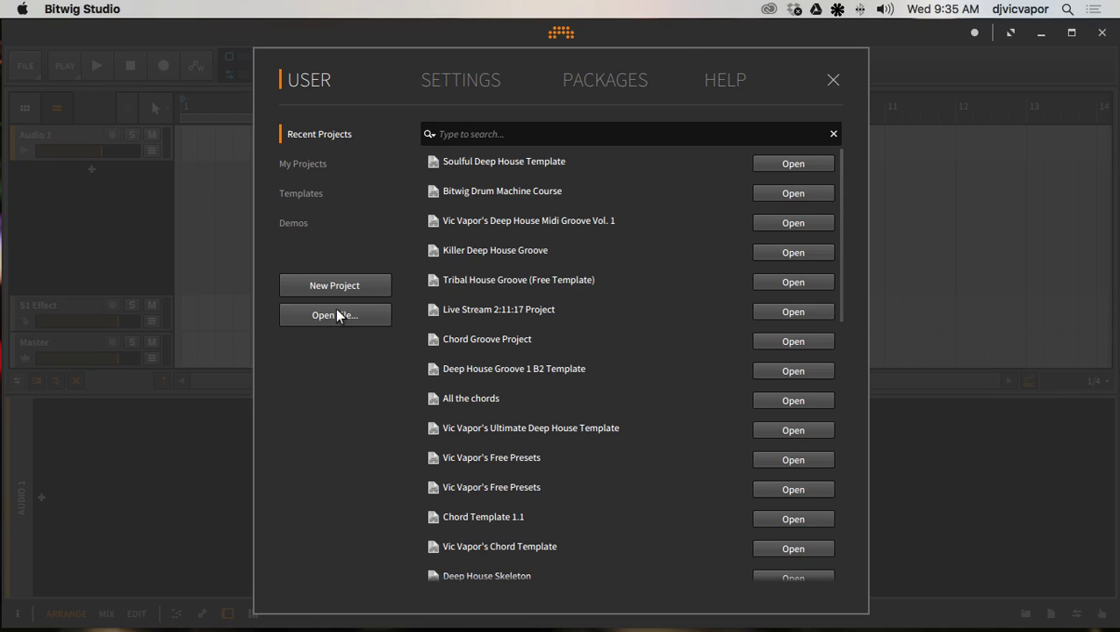
scroll(519, 287, "down", 1)
scroll(519, 287, "up", 1)
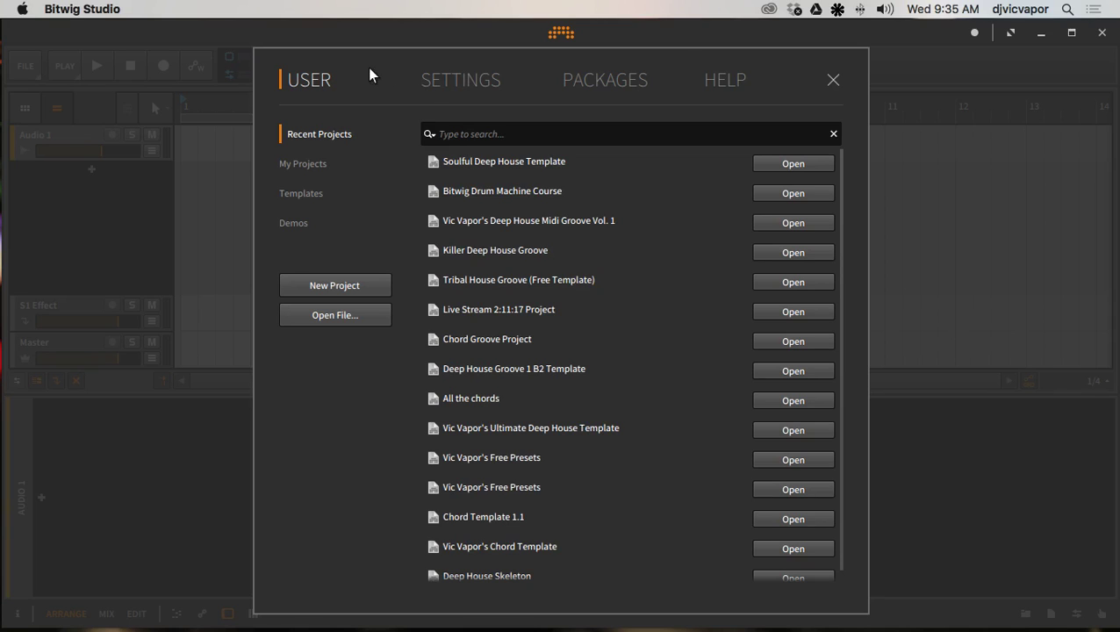
Open the User Interface settings and keep Display Profile at Single Display (Large).
left_click(462, 87)
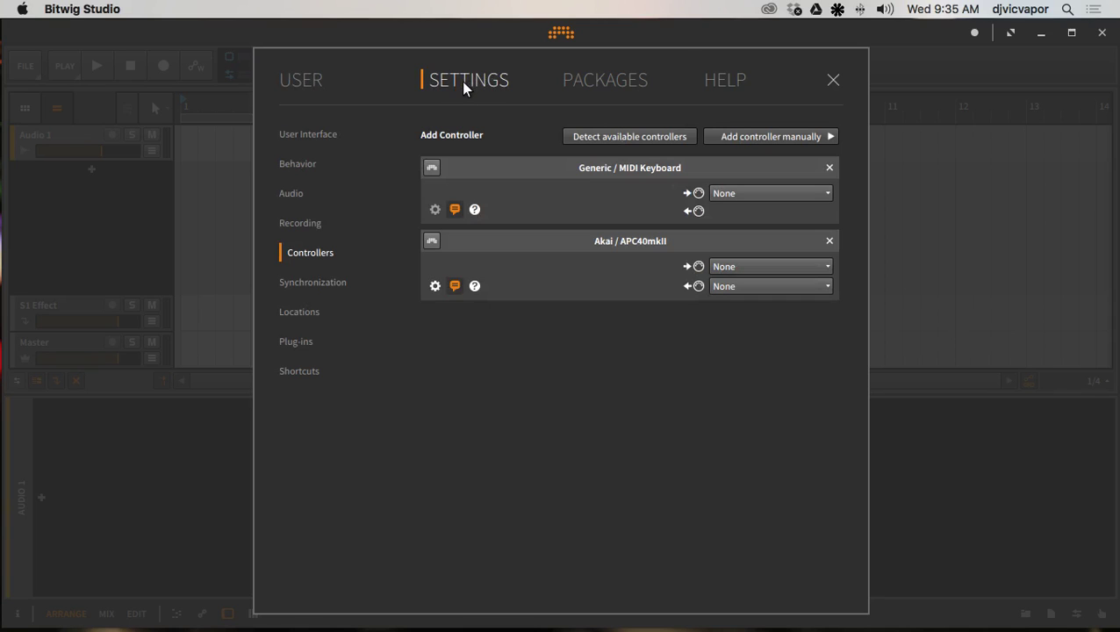
left_click(341, 133)
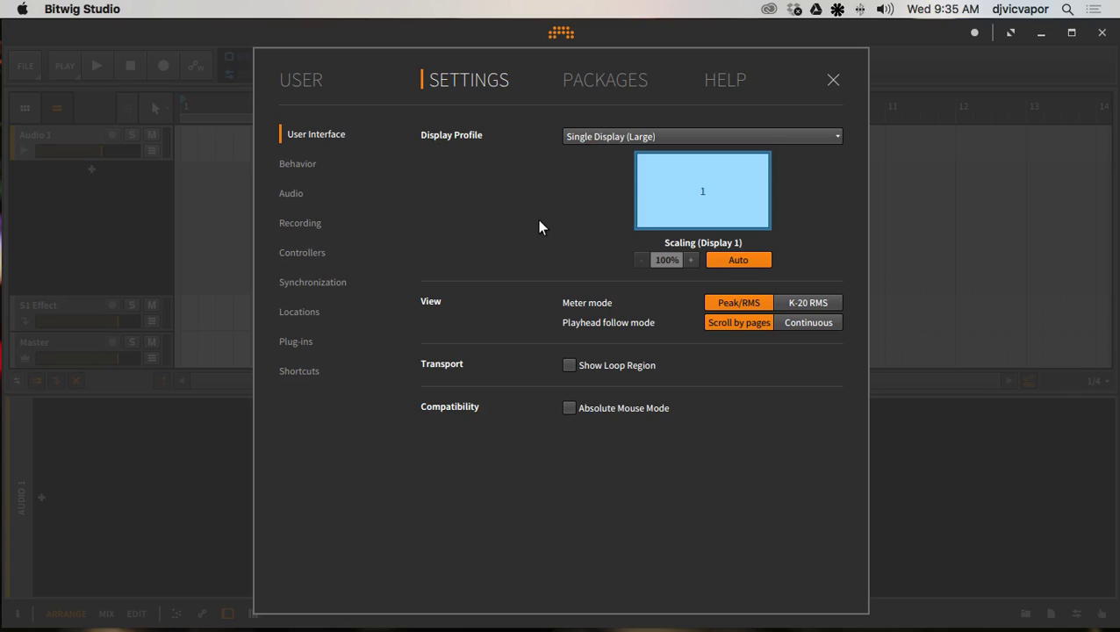
left_click(637, 139)
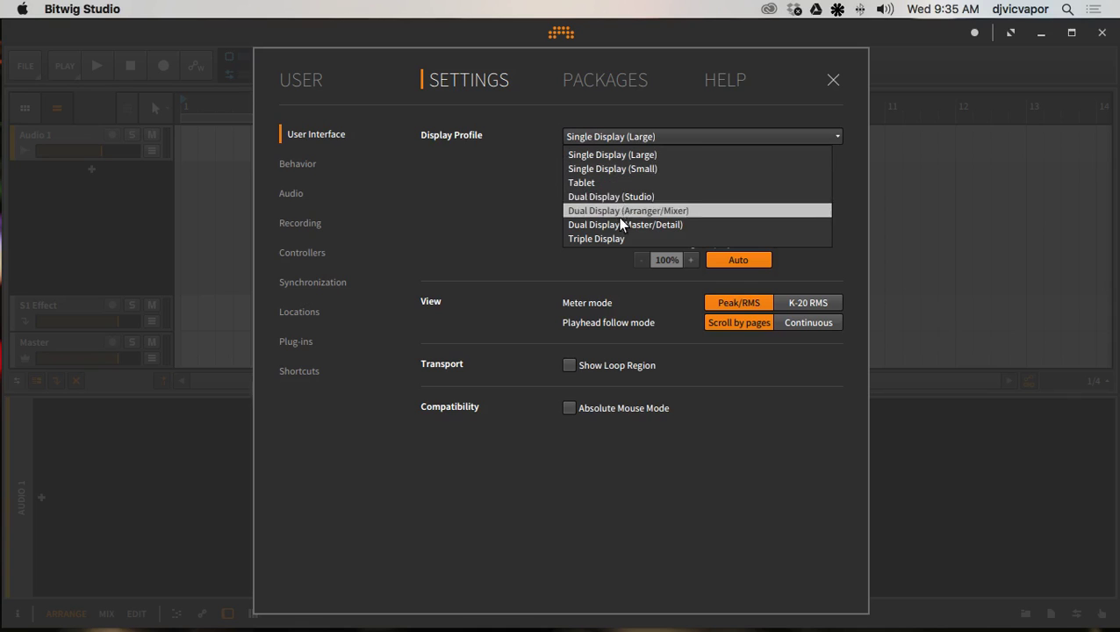
left_click(621, 133)
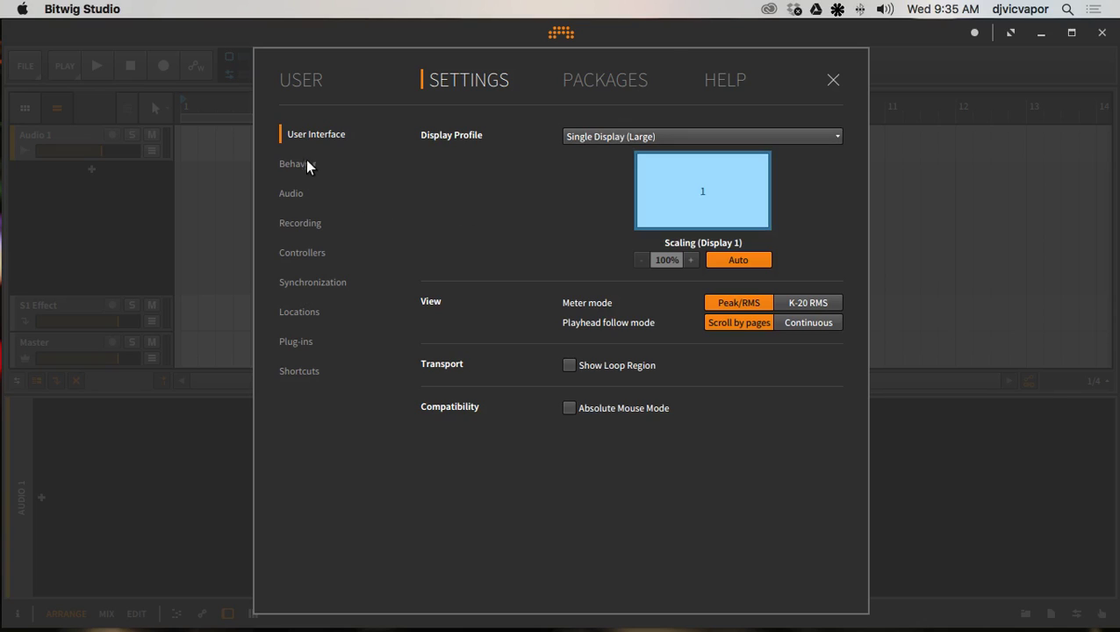
left_click(297, 195)
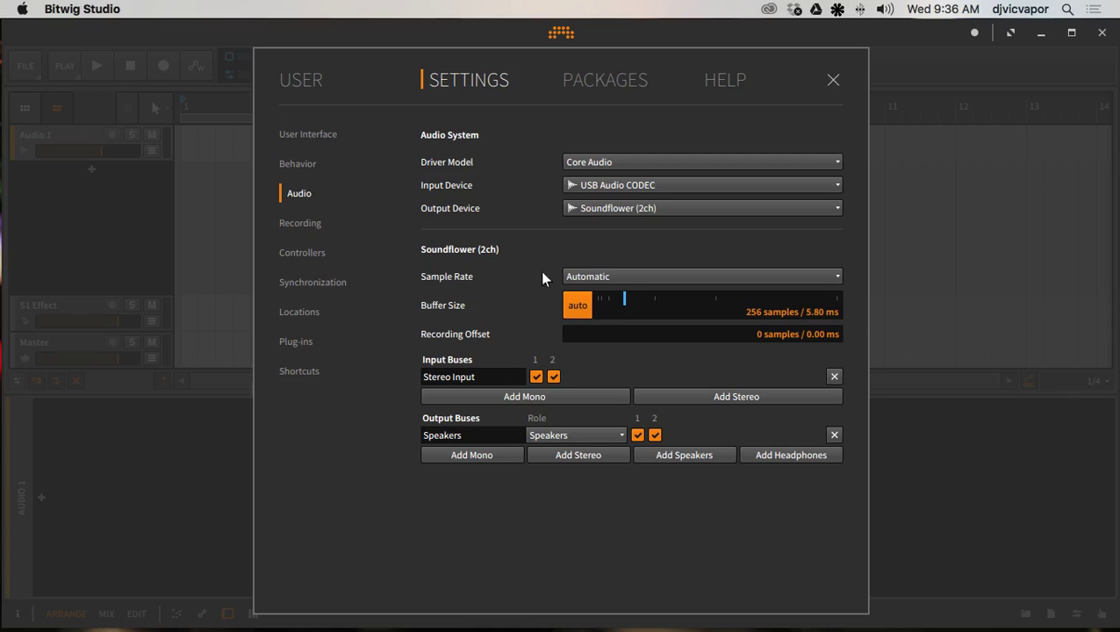
left_click(581, 277)
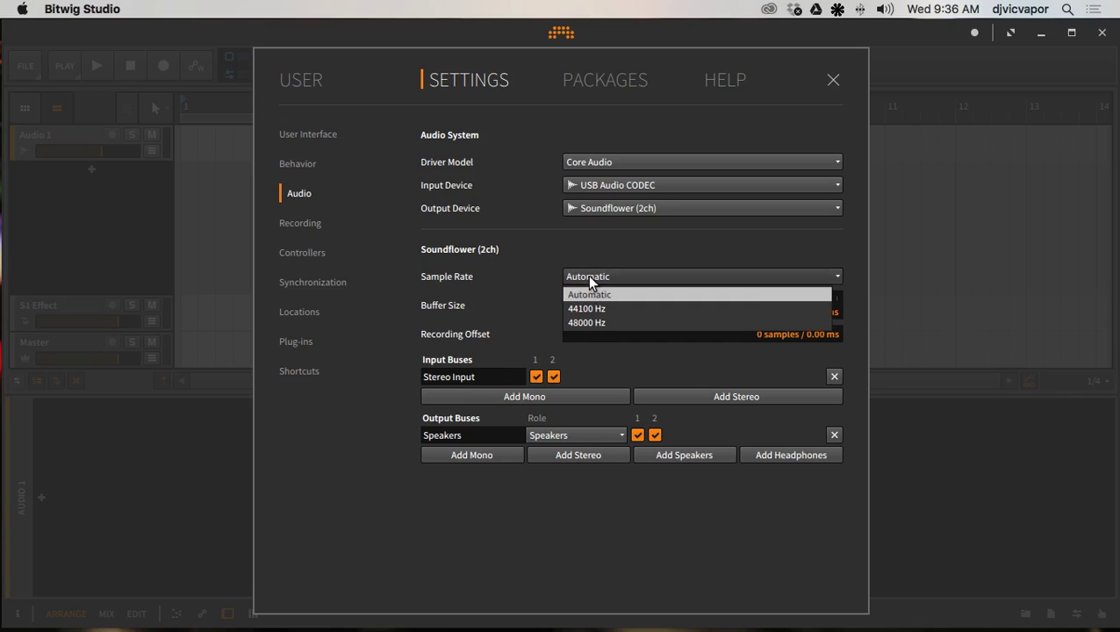
left_click(589, 278)
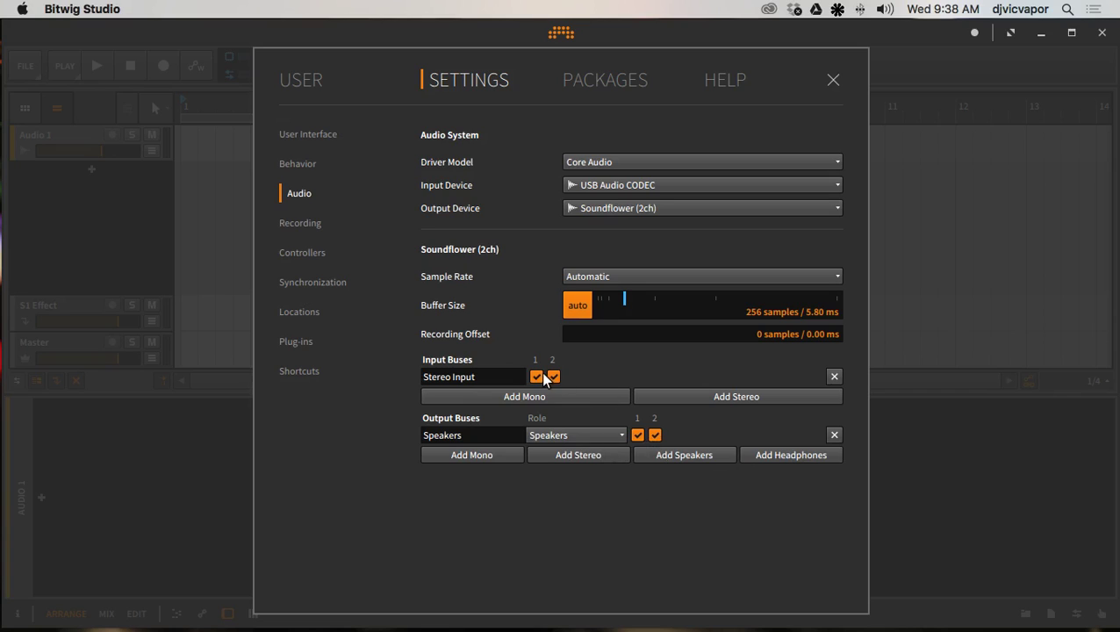
Show the Controllers settings listing Generic MIDI Keyboard and Akai APC40mkII.
left_click(306, 251)
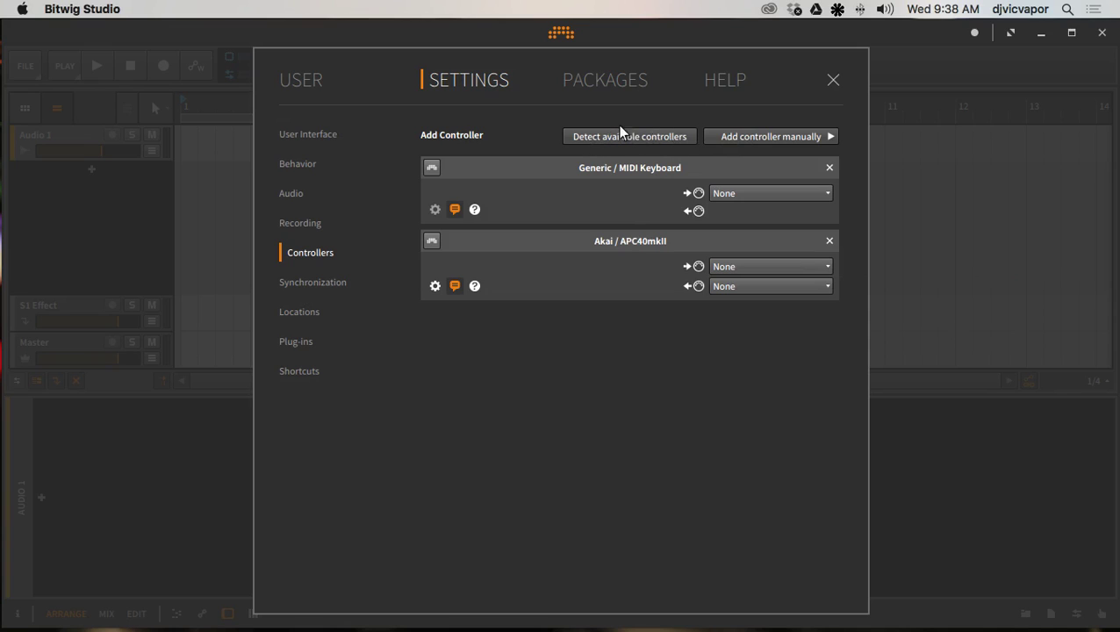
left_click(764, 139)
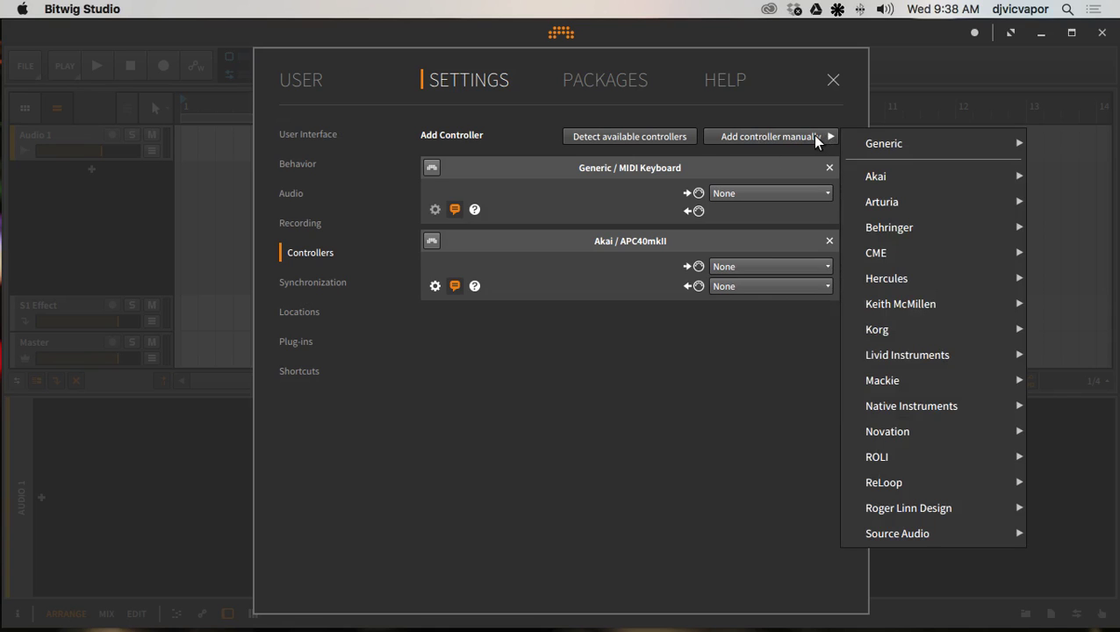
mouse_move(869, 139)
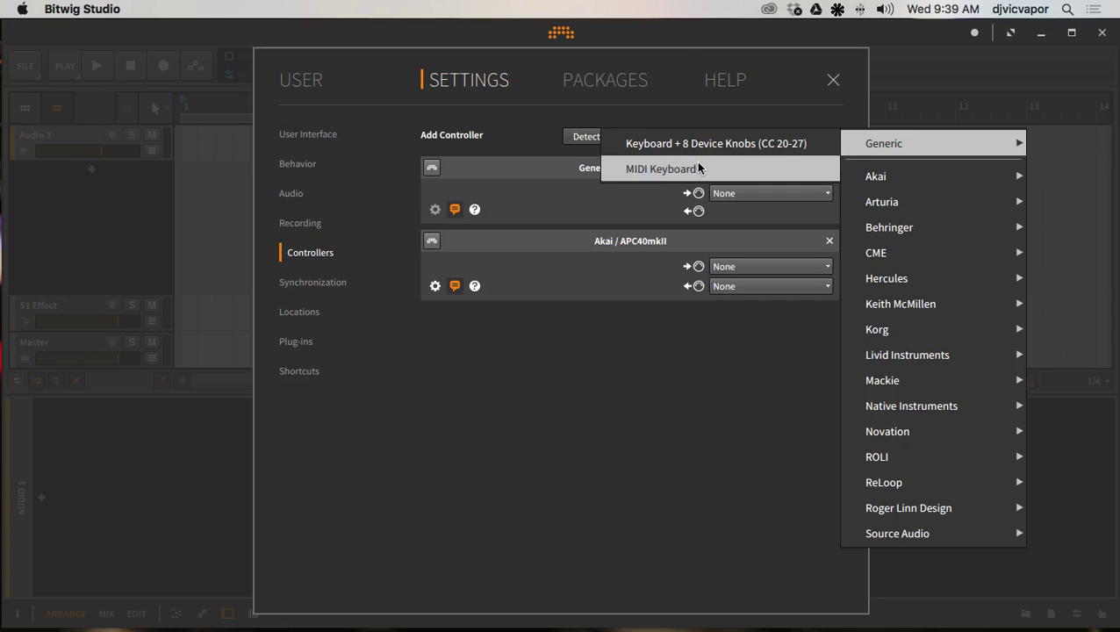
left_click(728, 169)
mouse_move(876, 304)
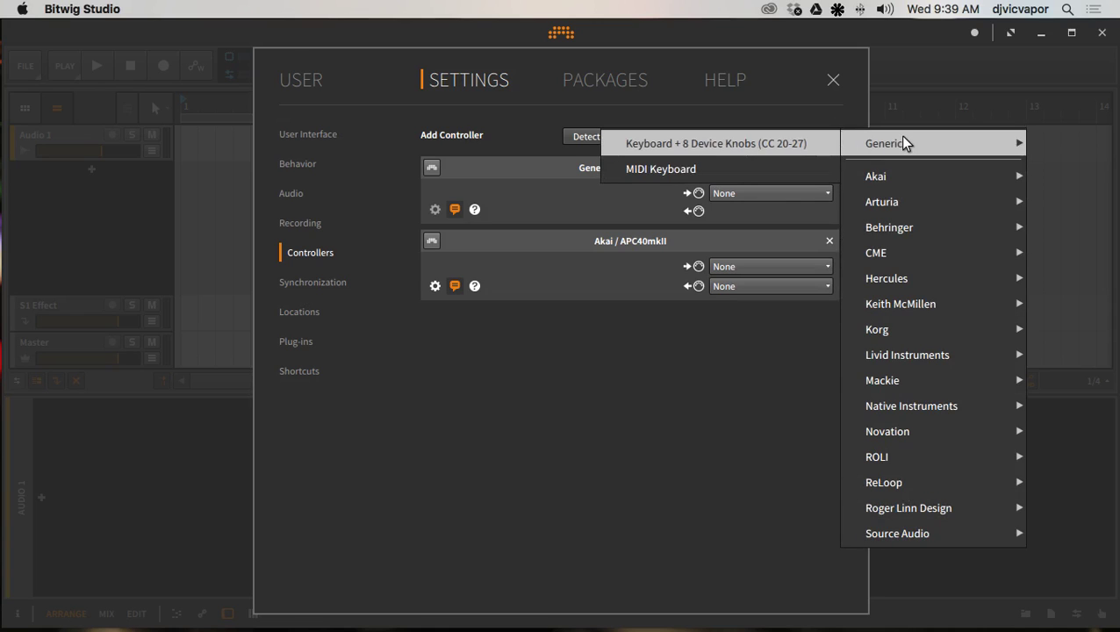
mouse_move(903, 207)
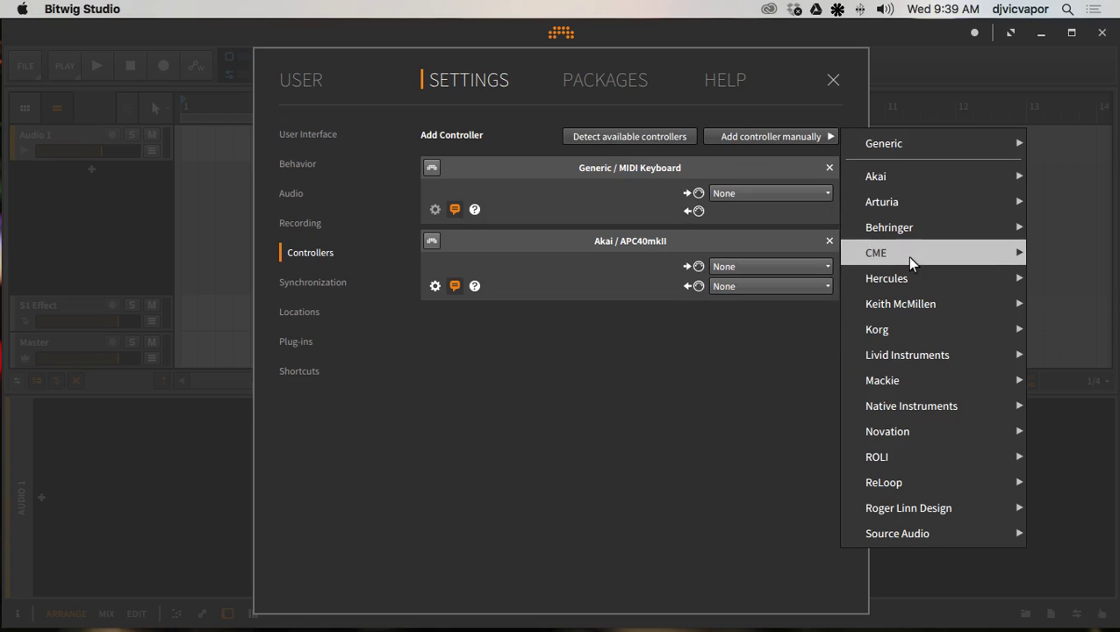
mouse_move(910, 330)
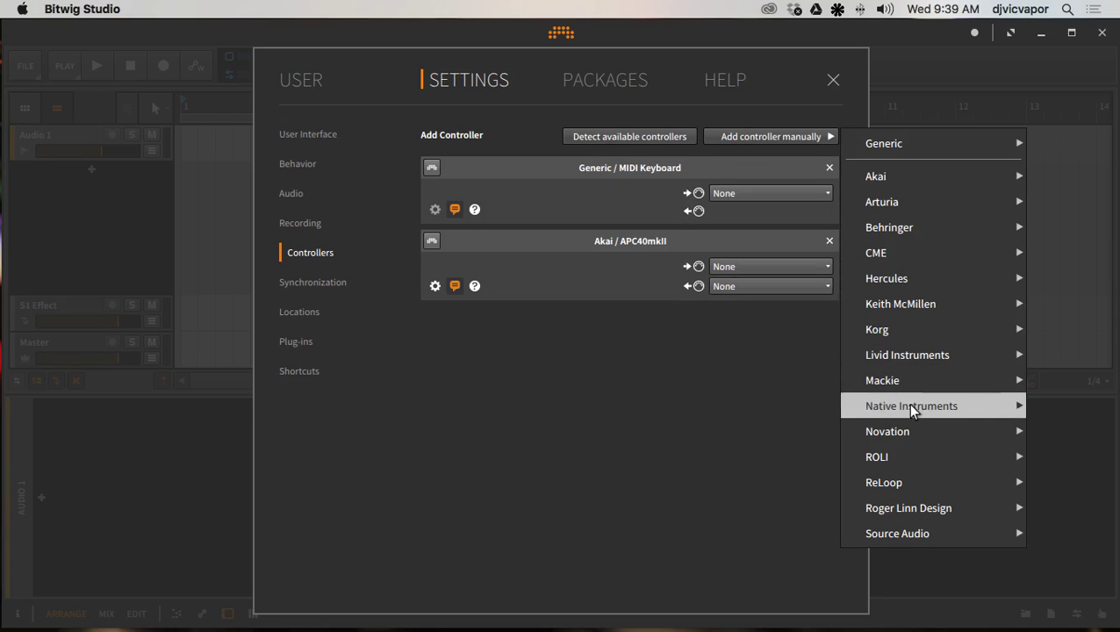
mouse_move(921, 480)
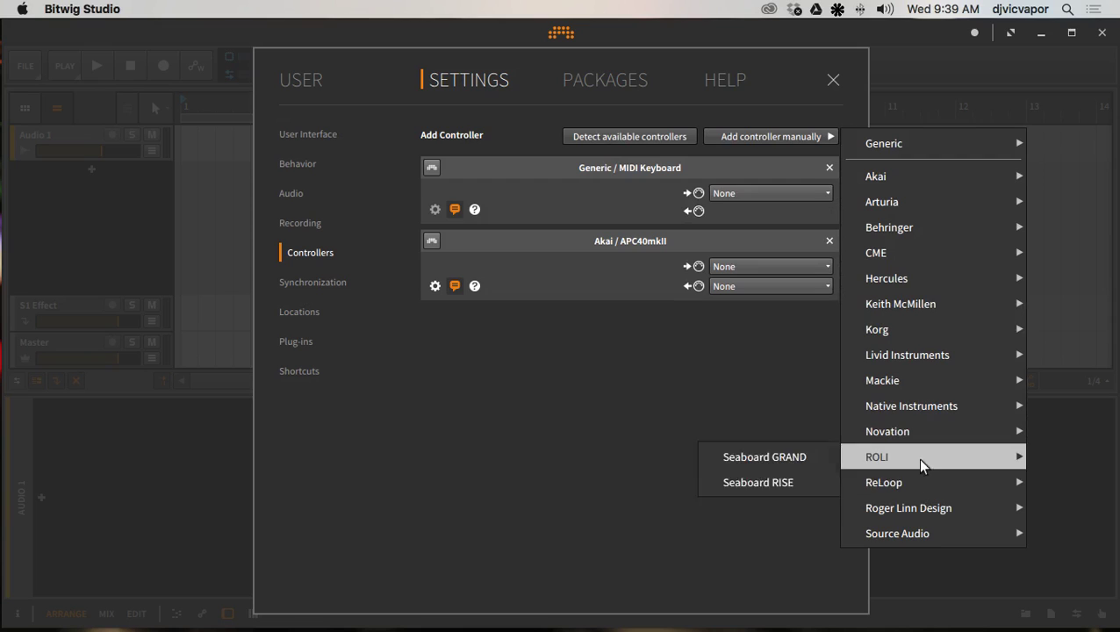
mouse_move(918, 532)
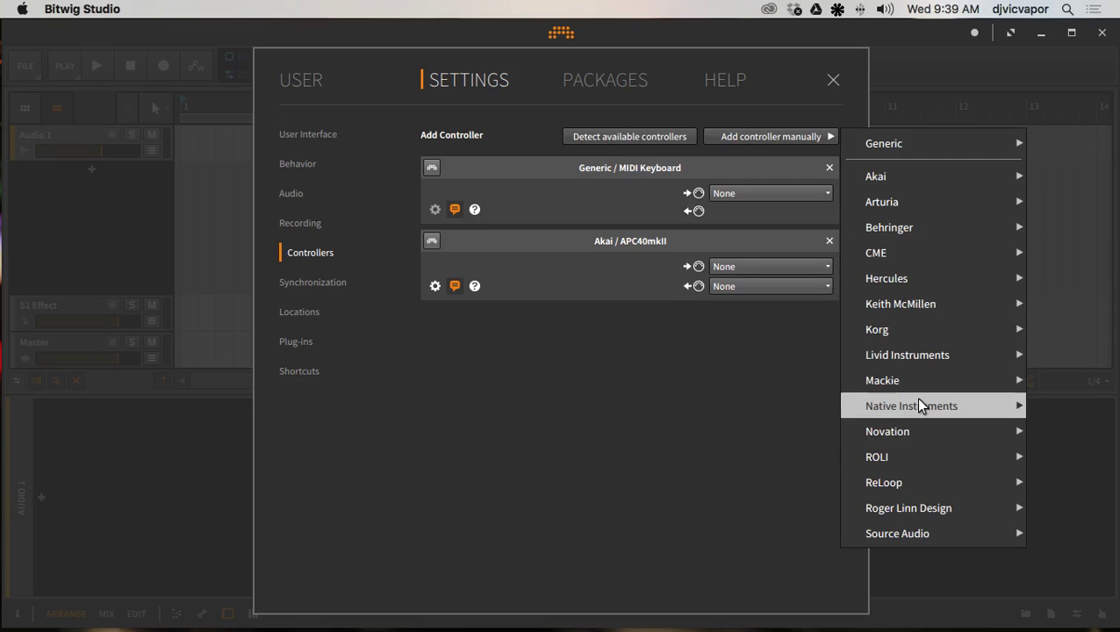
left_click(603, 208)
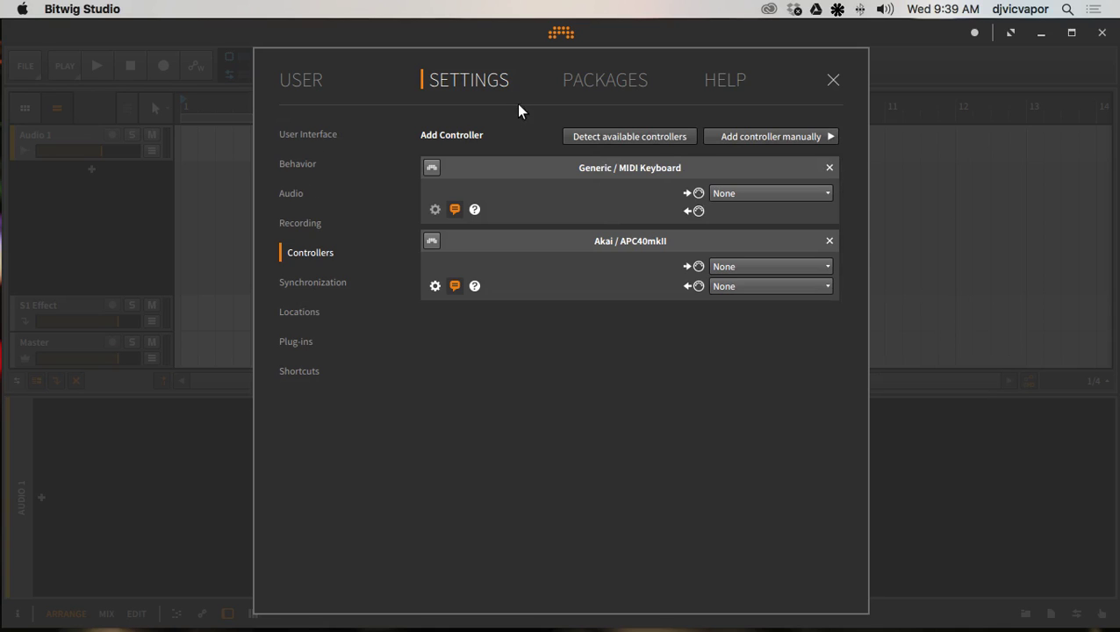
Browse the Essentials, Partner, Extended and Artist collections and Package Updates, then return to Collections.
left_click(569, 82)
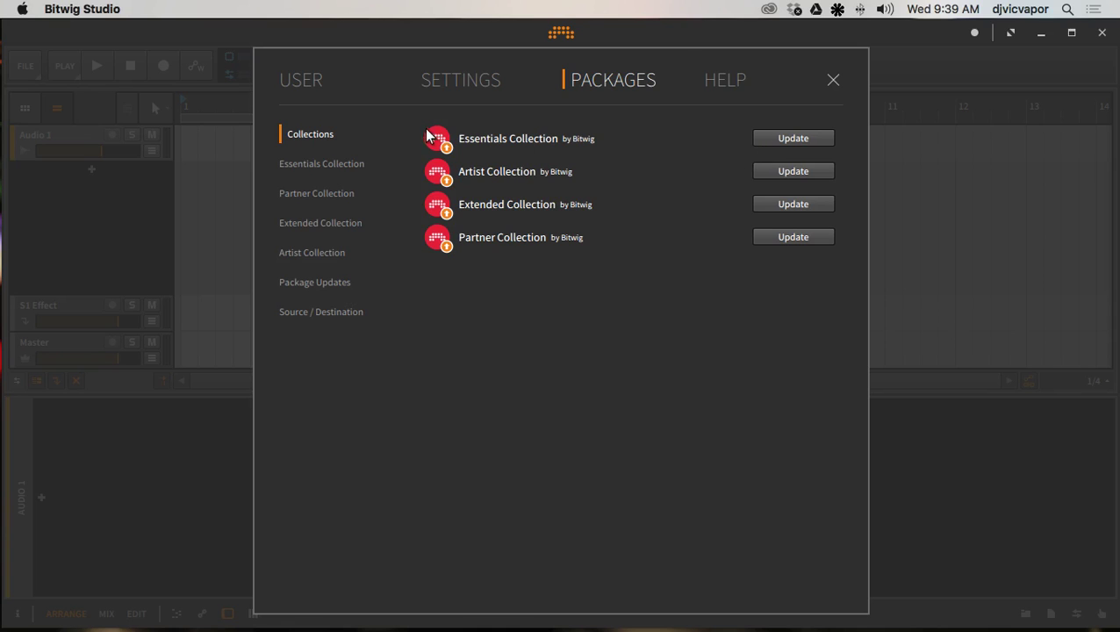
left_click(346, 165)
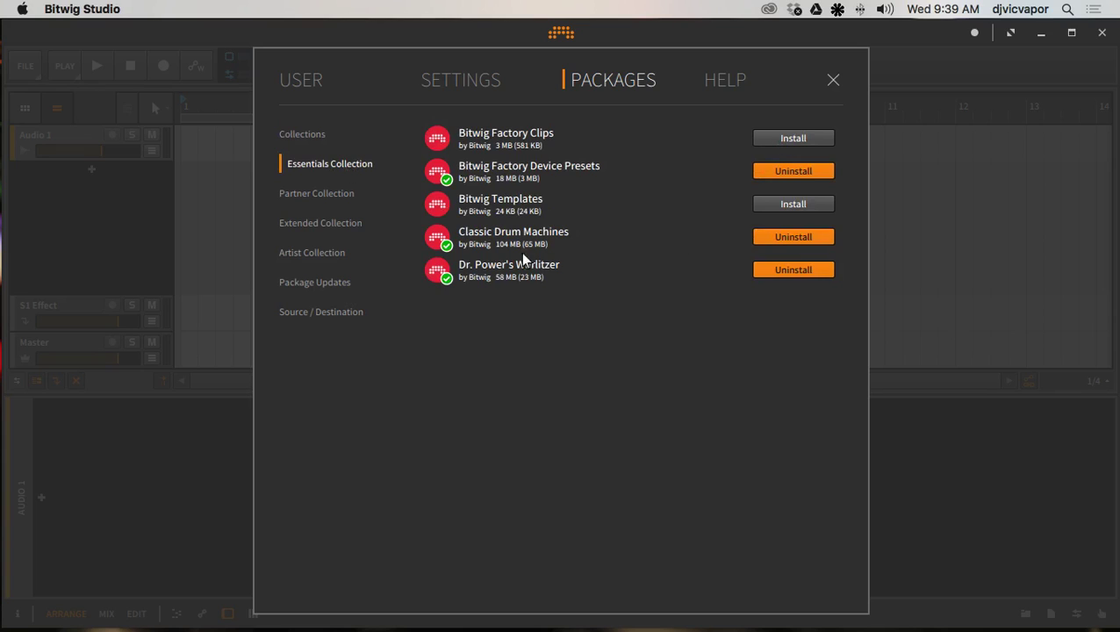
left_click(332, 193)
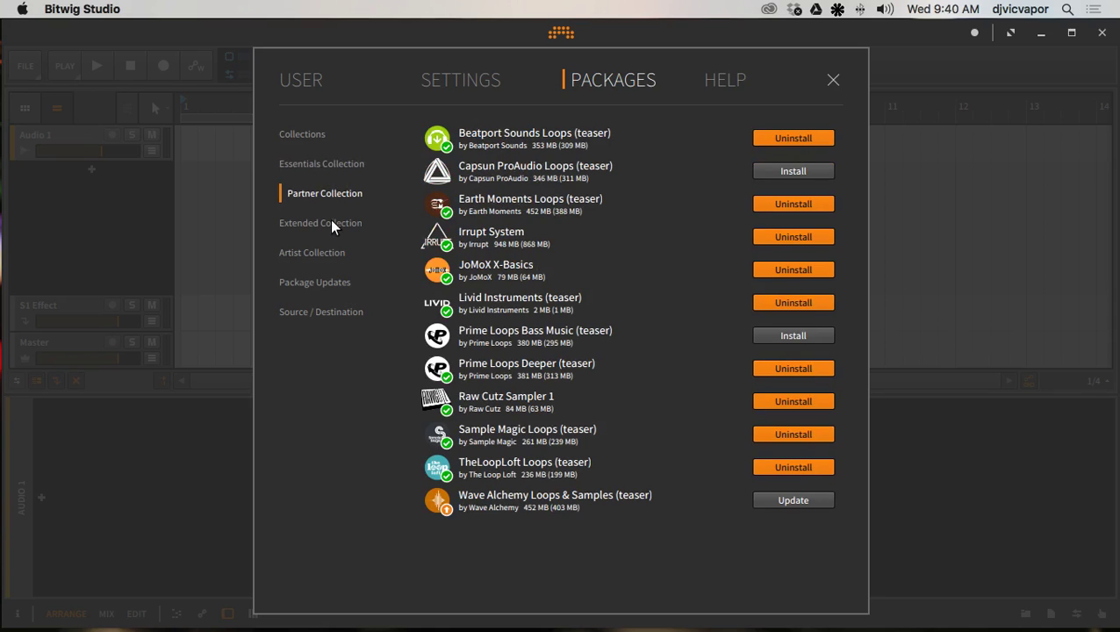
left_click(332, 225)
left_click(326, 252)
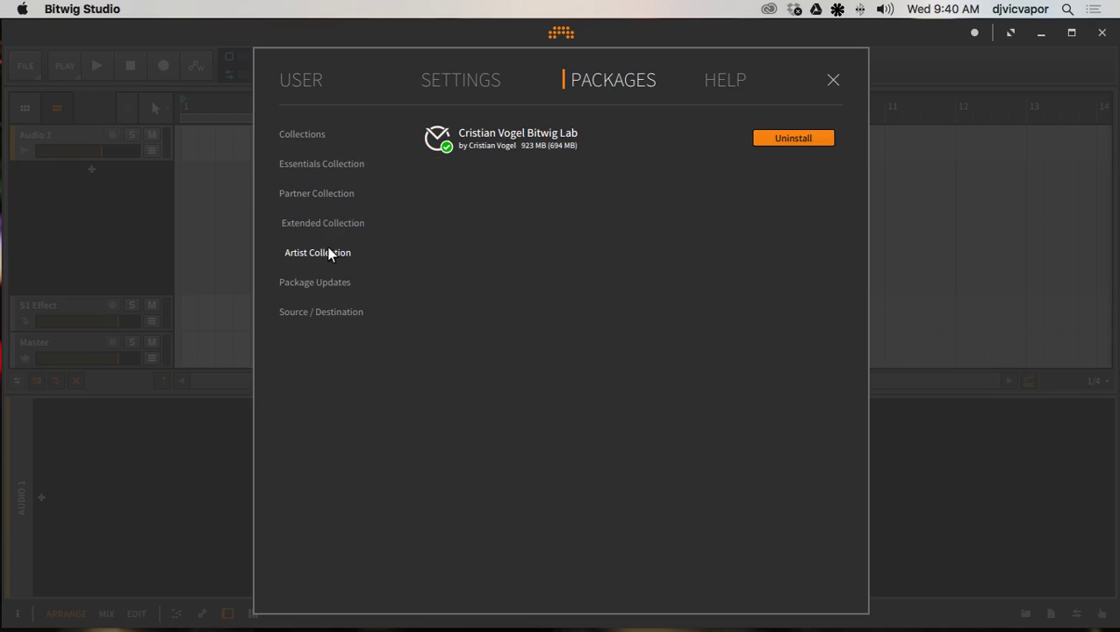
left_click(331, 281)
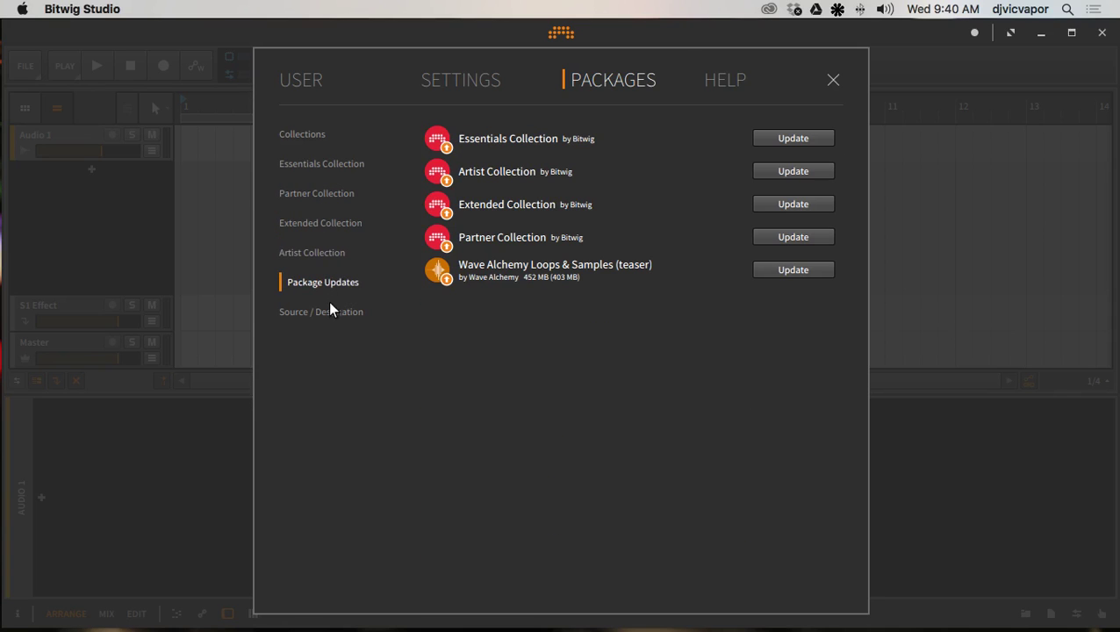
left_click(321, 135)
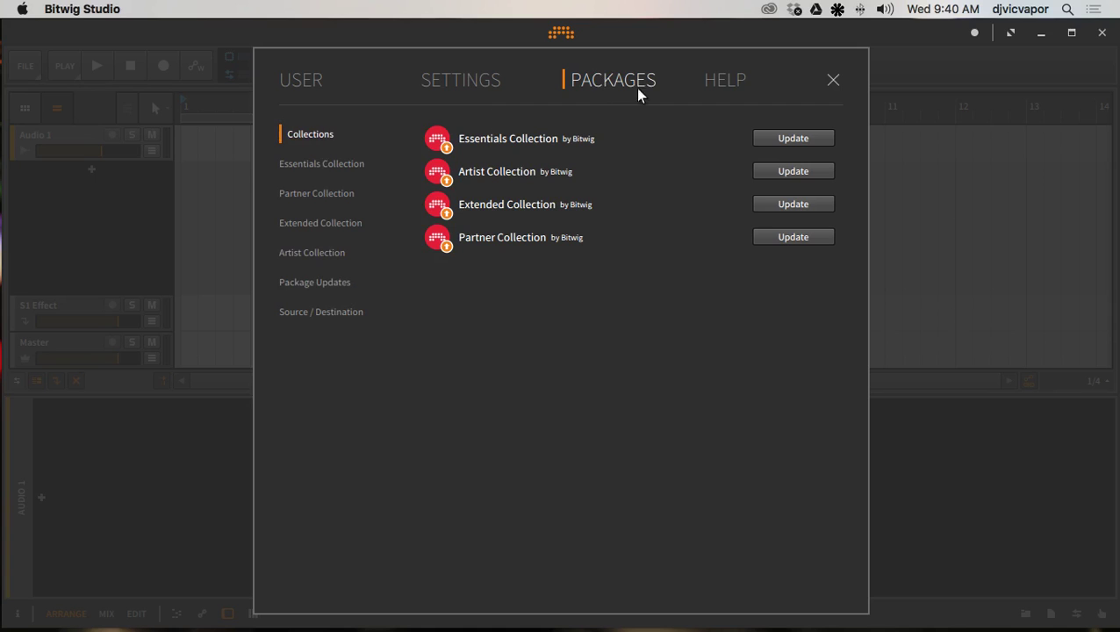
Show the Online Help page and scroll through its What's New and tutorial entries.
left_click(721, 84)
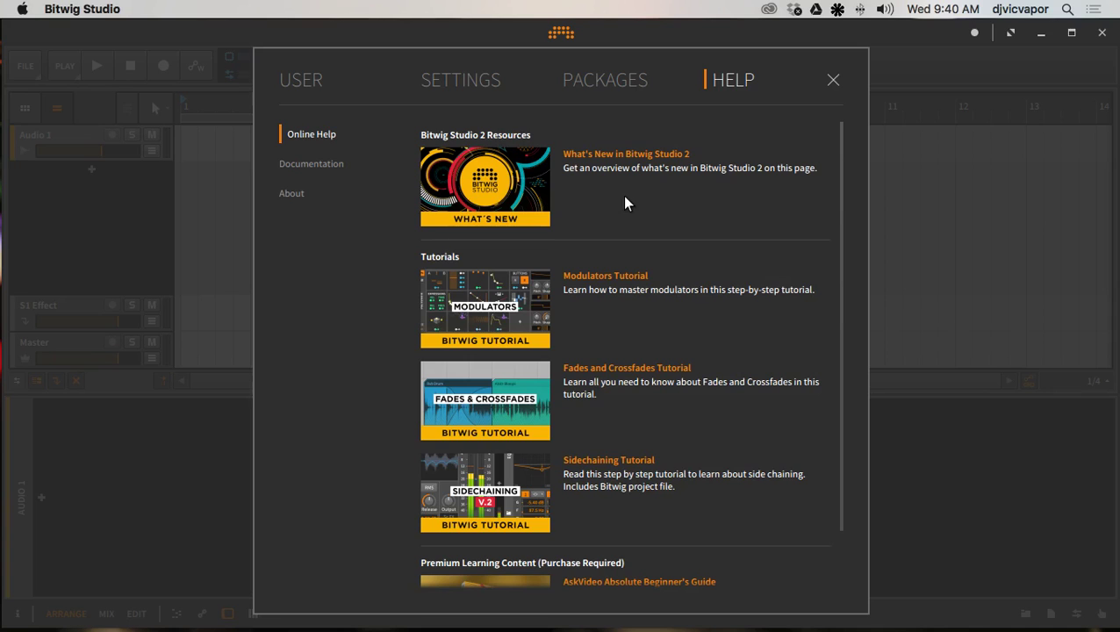
scroll(632, 338, "down", 3)
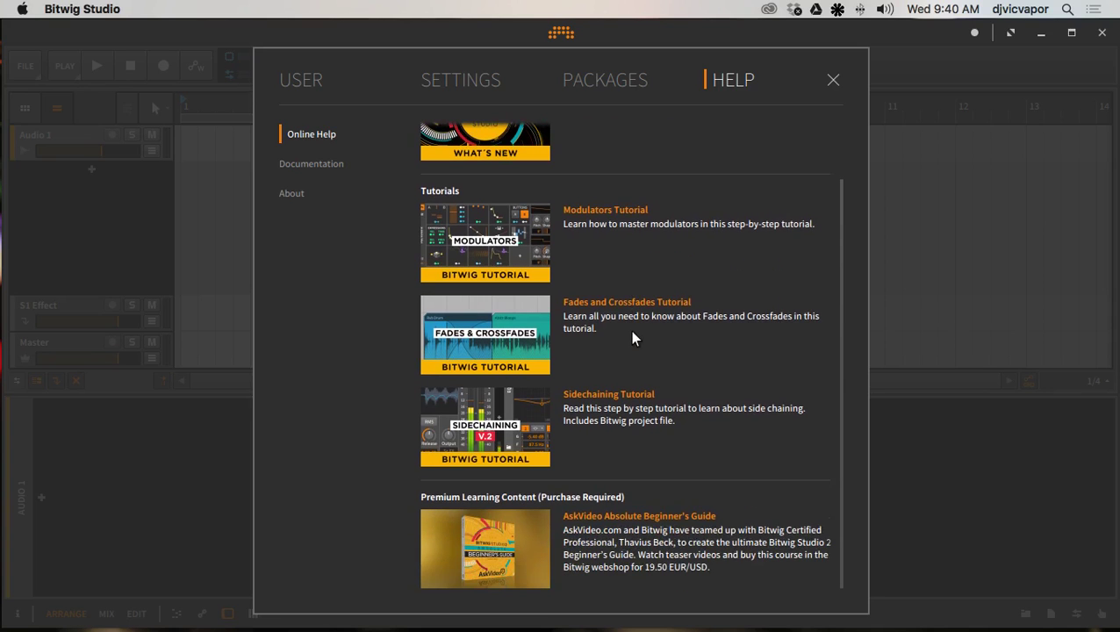
scroll(614, 367, "up", 3)
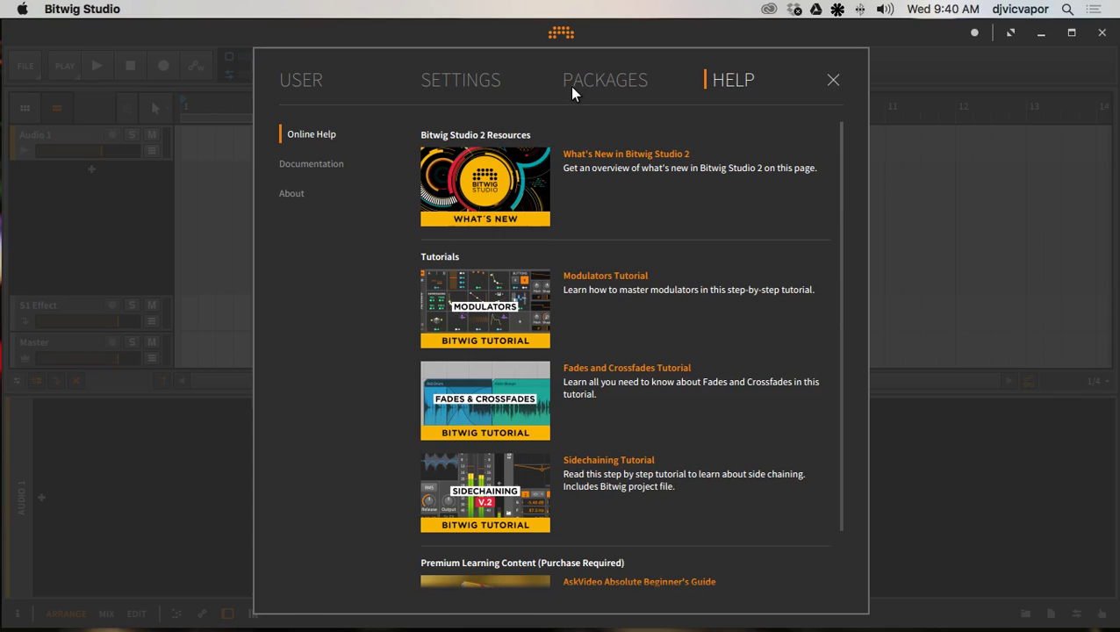
Create a new project, New 2, from the default template on the Recent Projects page.
left_click(307, 80)
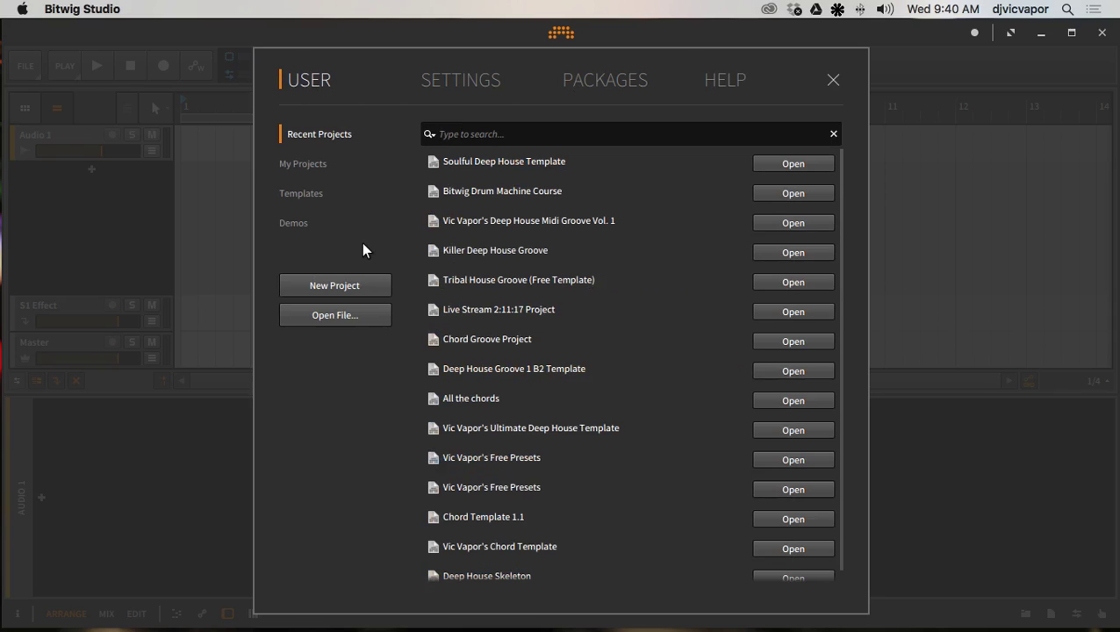
left_click(340, 284)
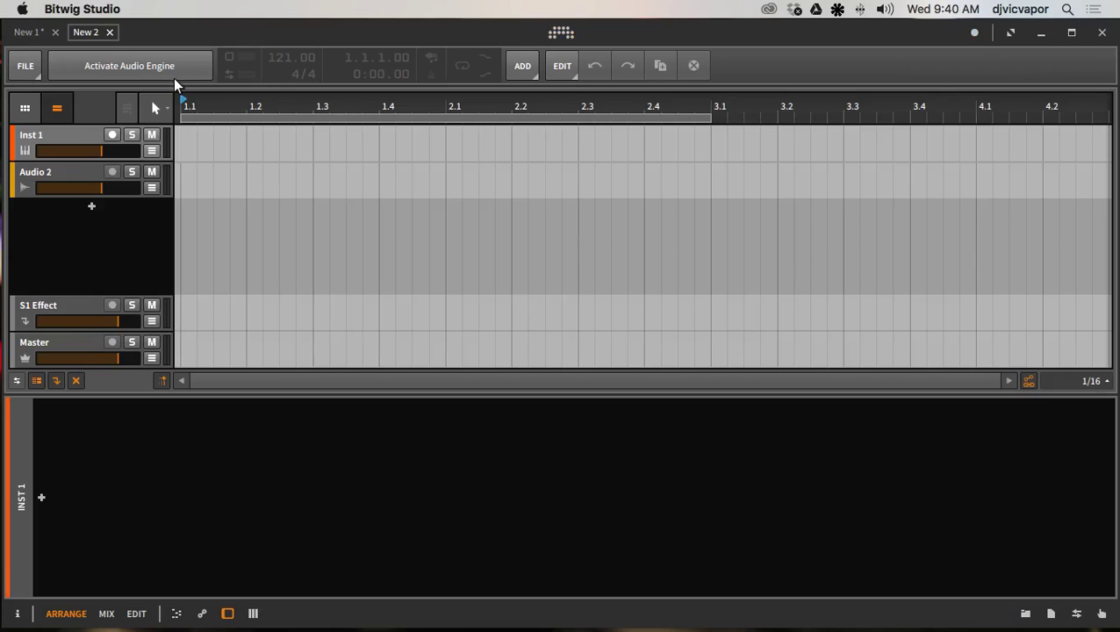
Activate the audio engine for New 2, enabling transport at tempo 121.00.
left_click(150, 68)
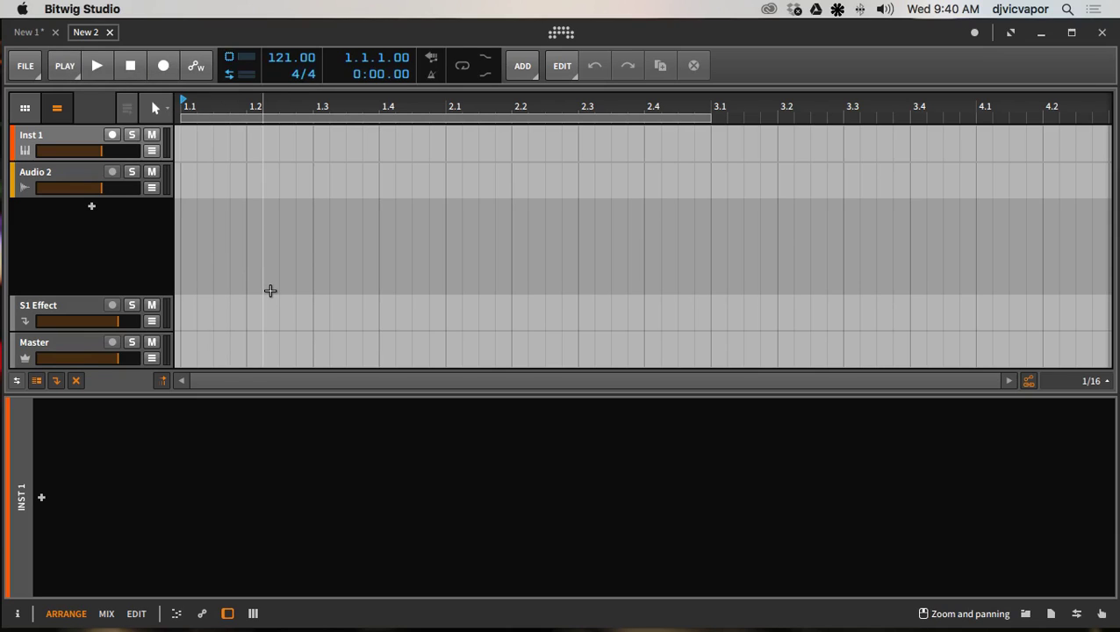